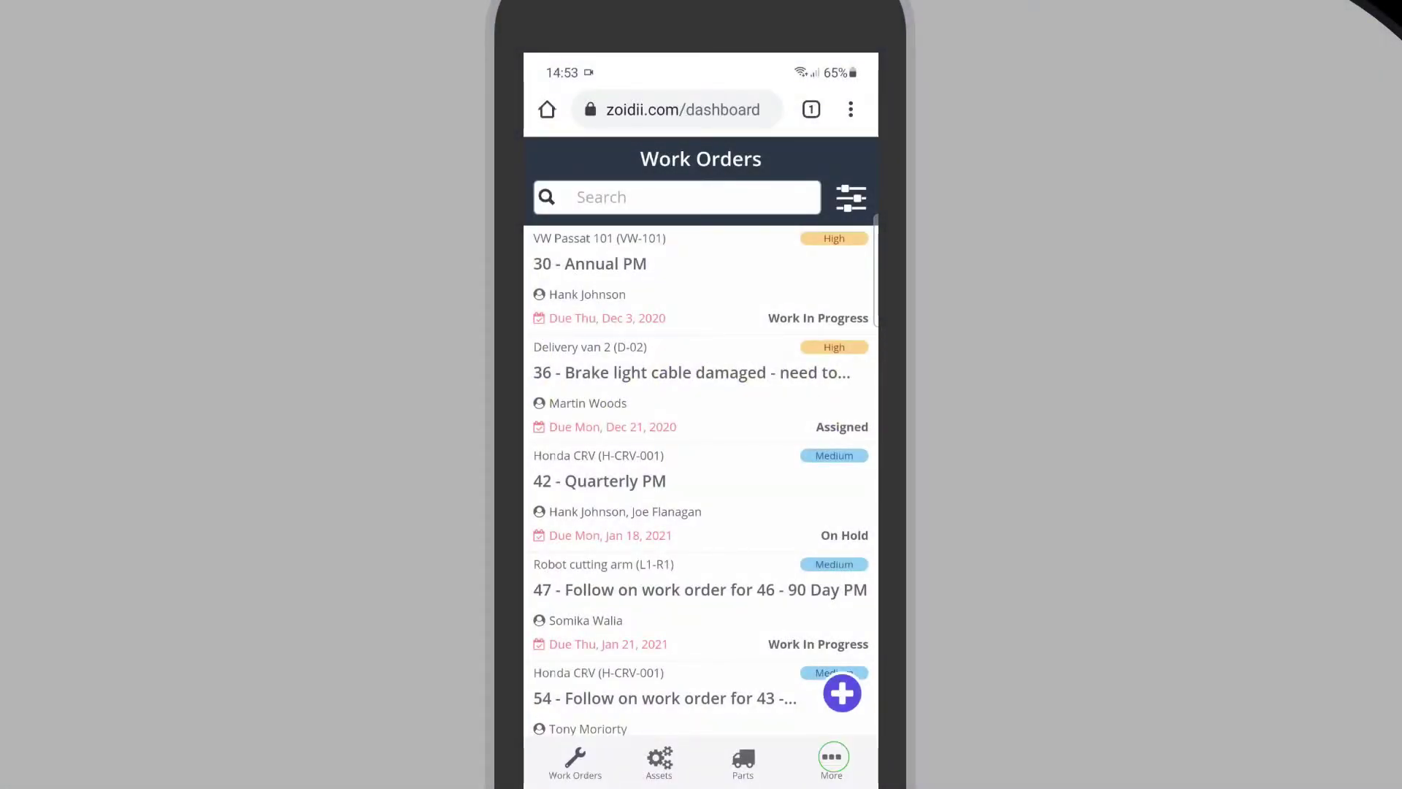
Open the More menu showing location, Cycle Counts, Help Centre and Logout
click(832, 757)
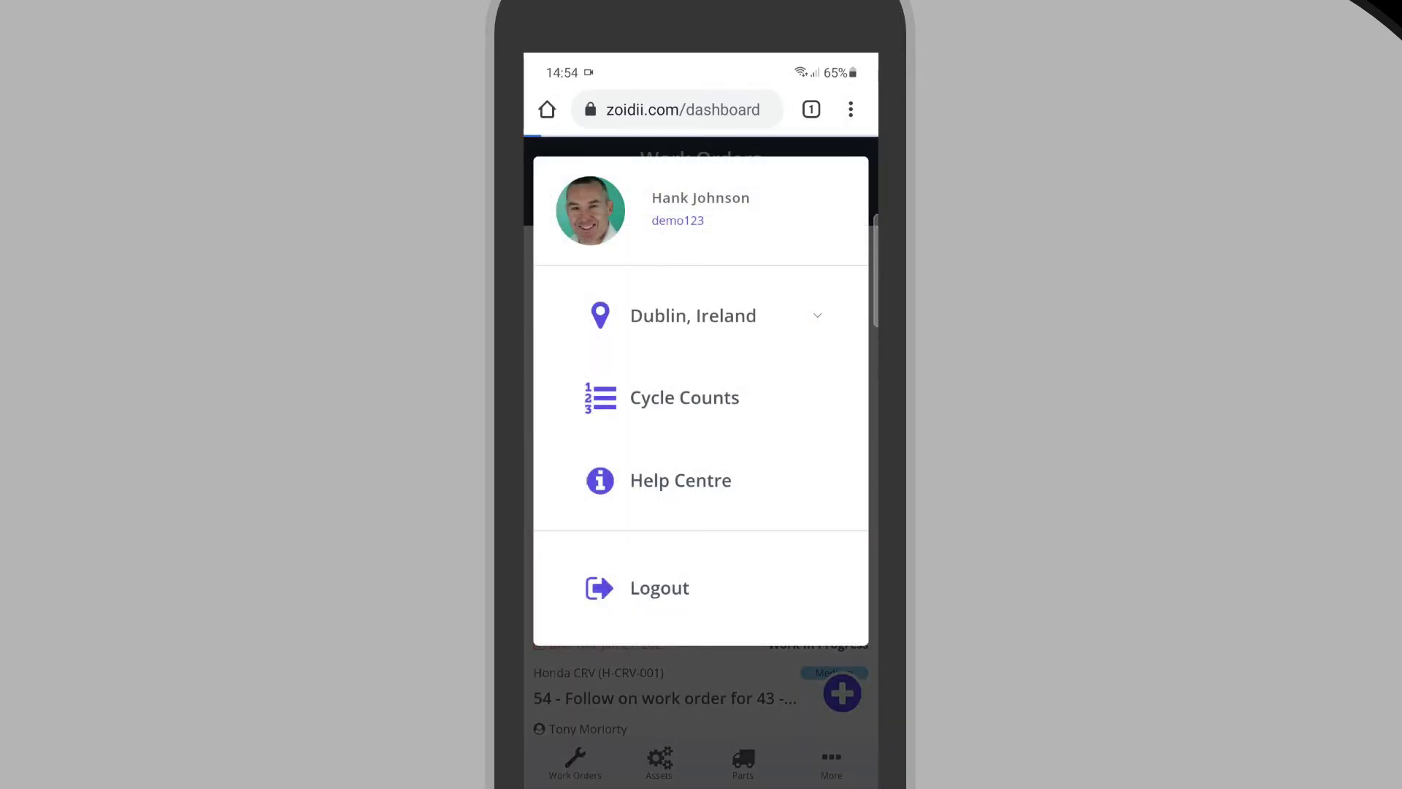
Open Cycle Counts and allow camera access for barcode scanning
click(679, 397)
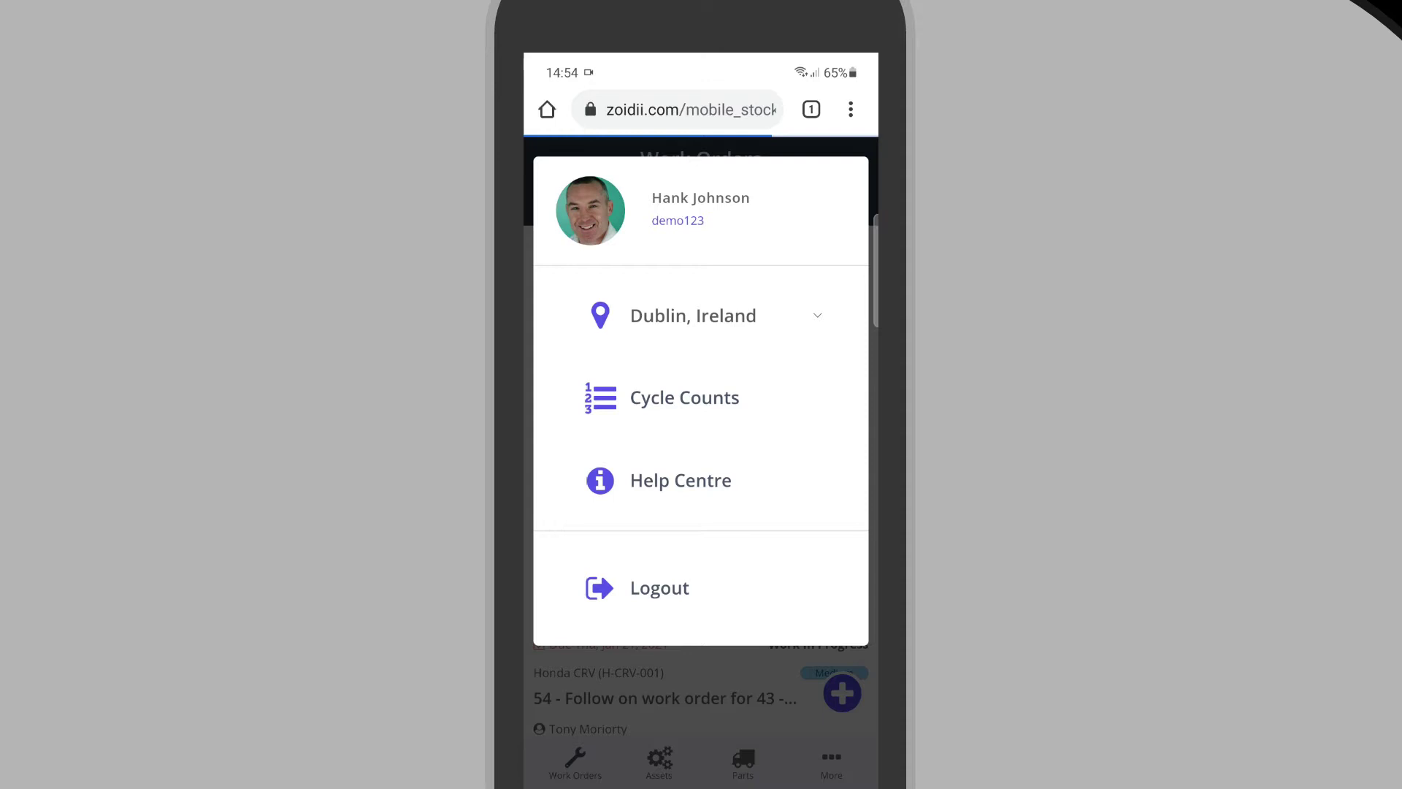
click(814, 491)
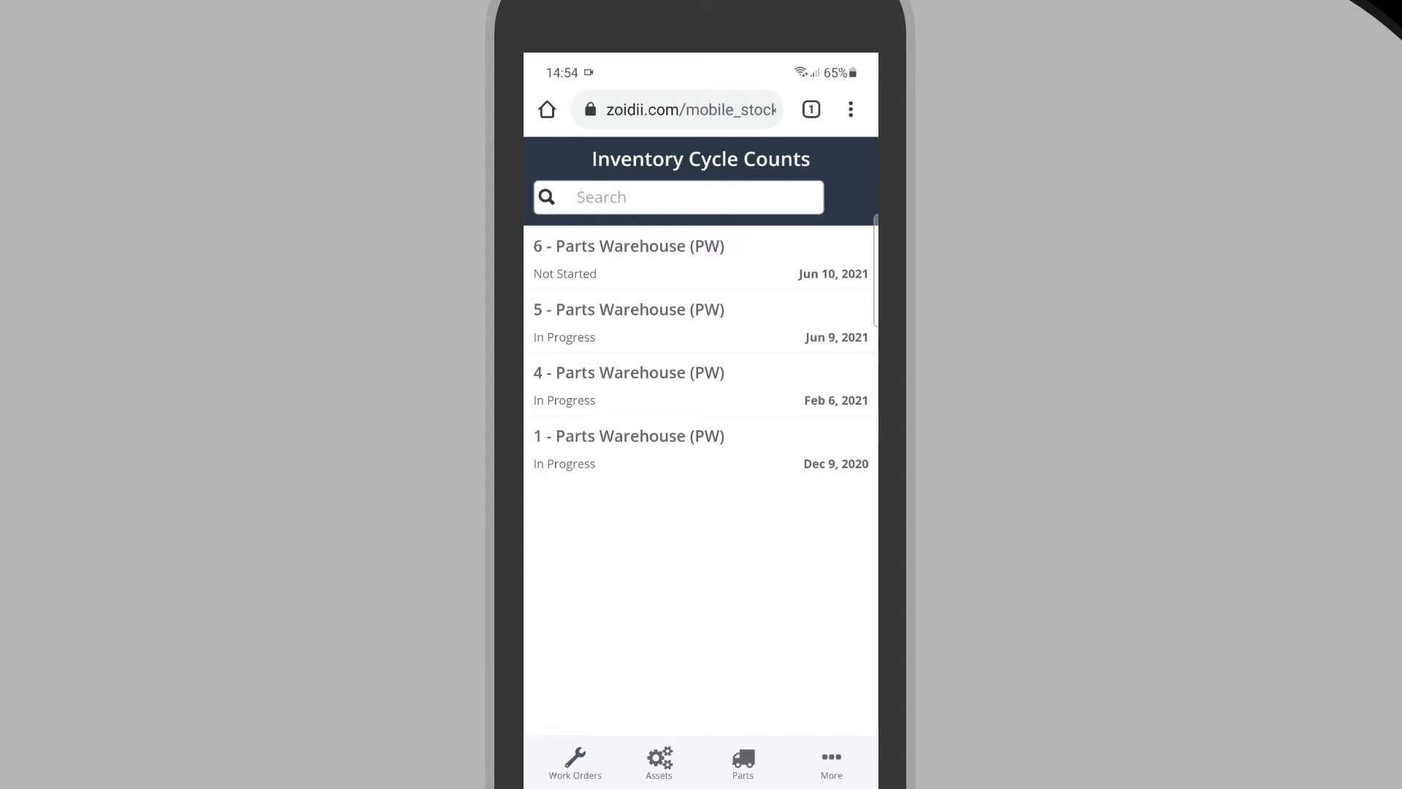
Open the '6 - Parts Warehouse (PW)' count to see its uncounted parts
click(701, 263)
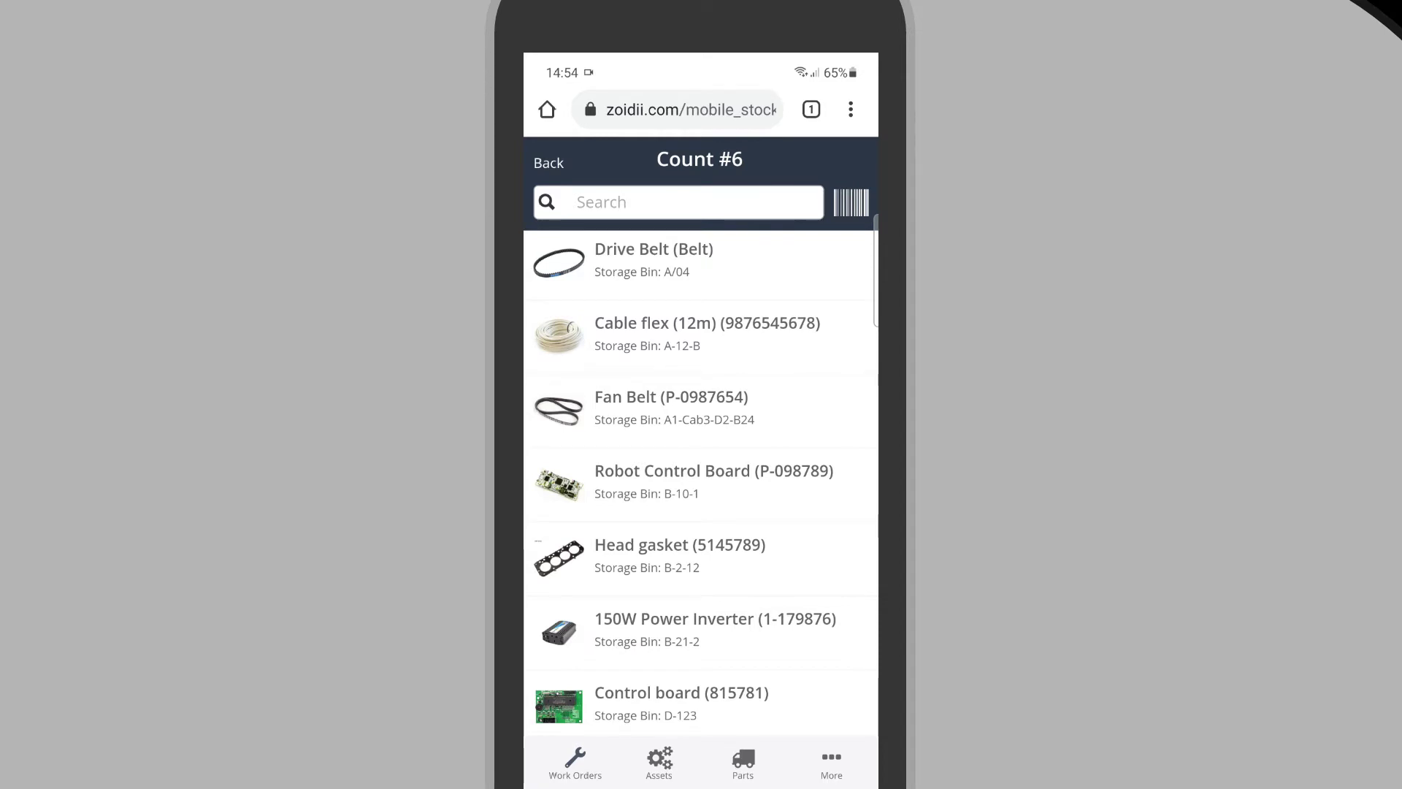
Record 14 Ranger Air Filters by barcode scan and 3 Drive Belts
click(848, 204)
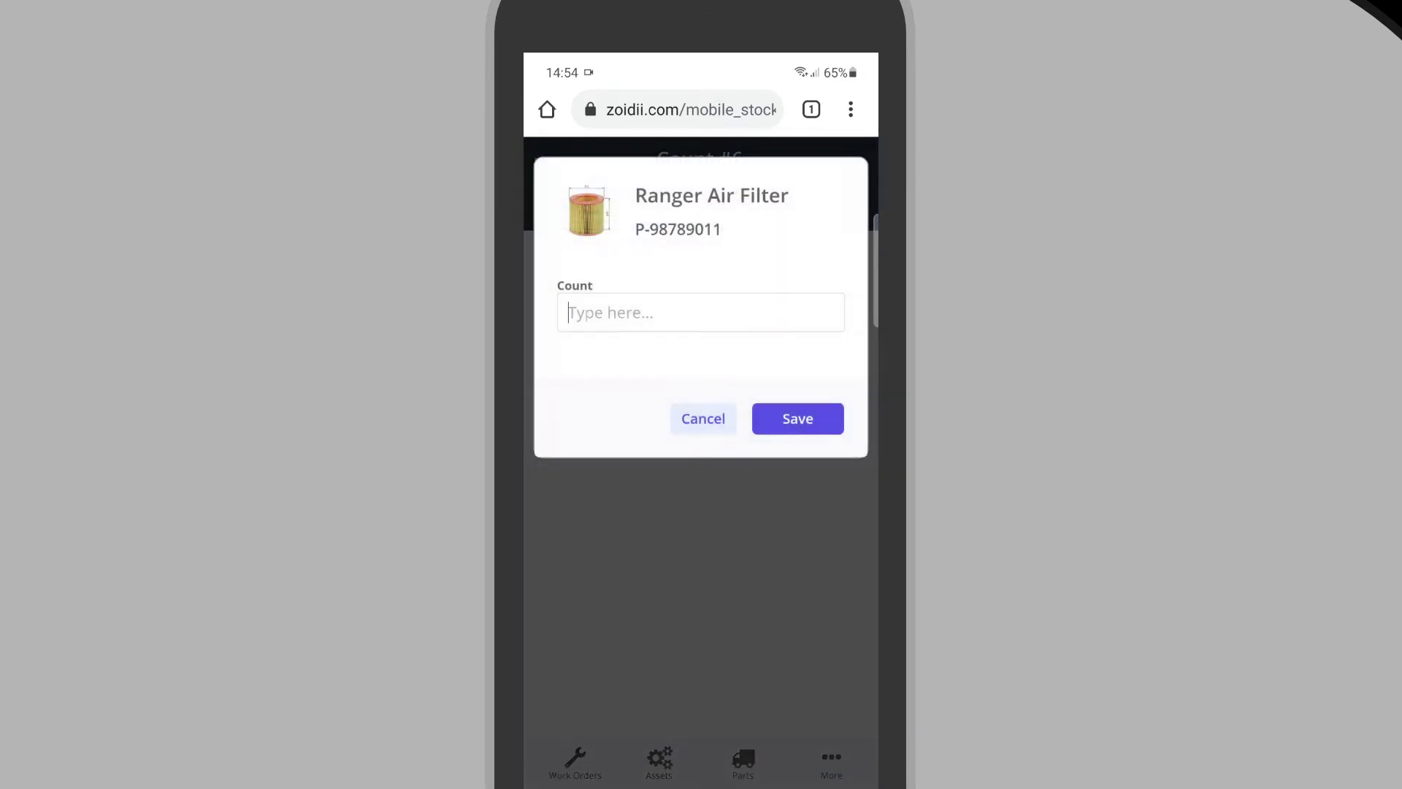
text(14)
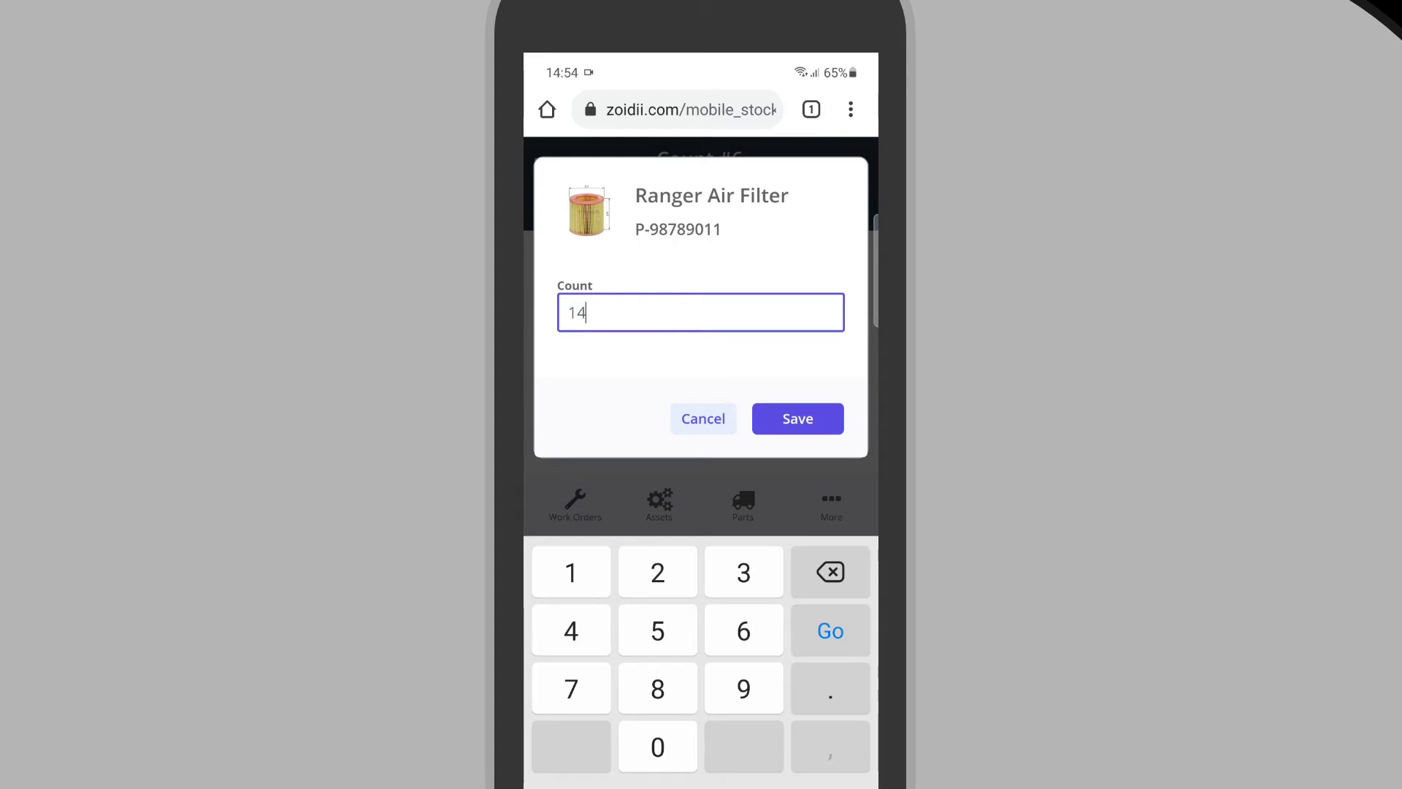
click(798, 419)
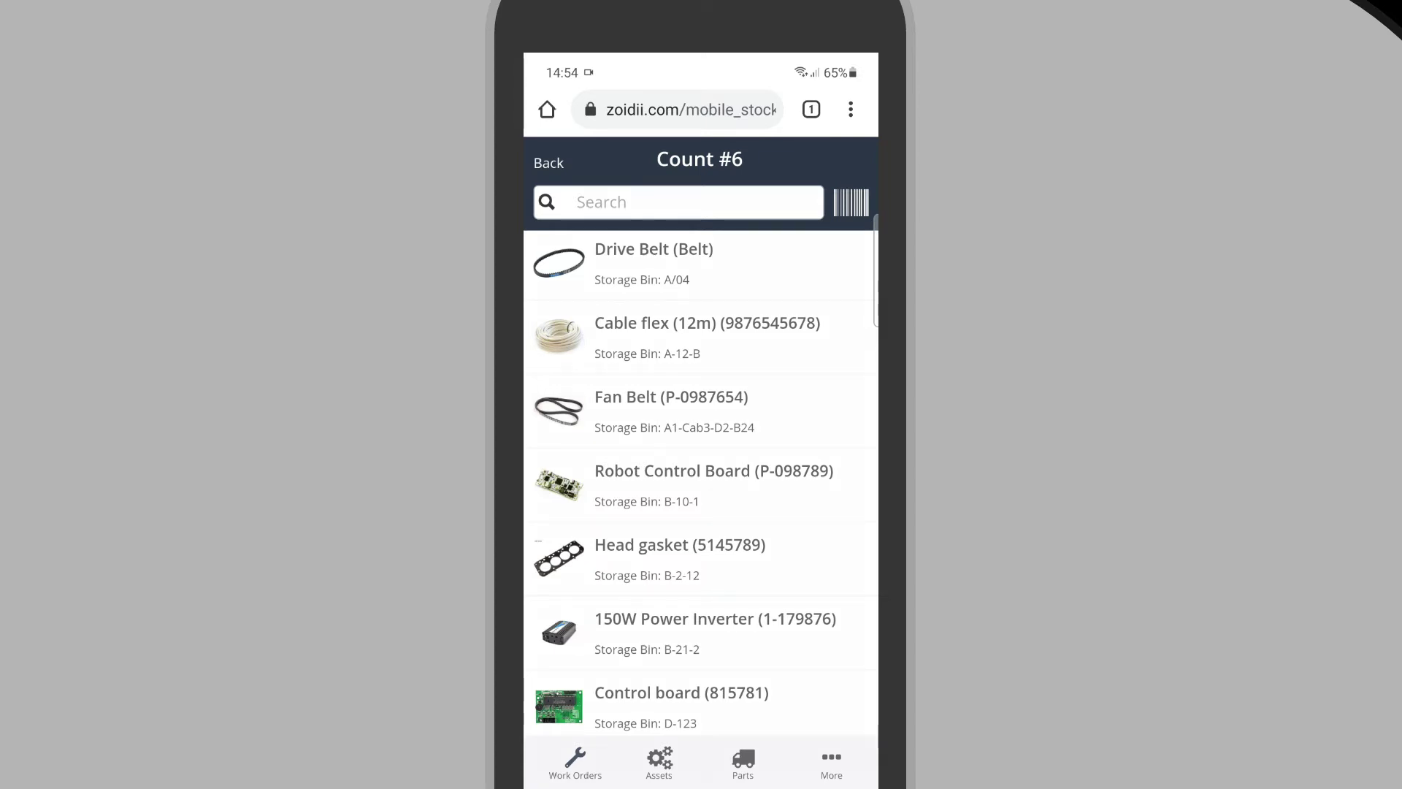
click(701, 264)
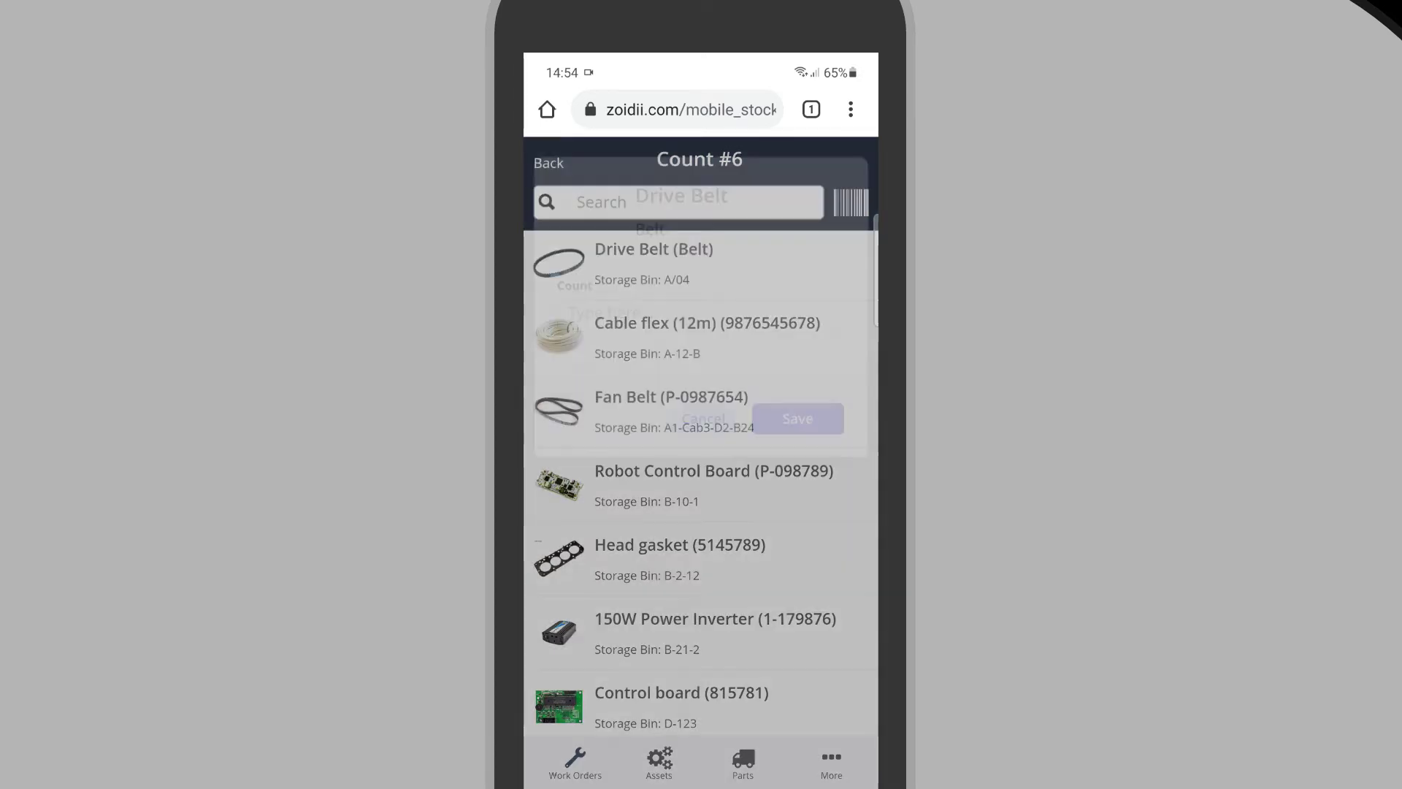
text(3)
click(798, 419)
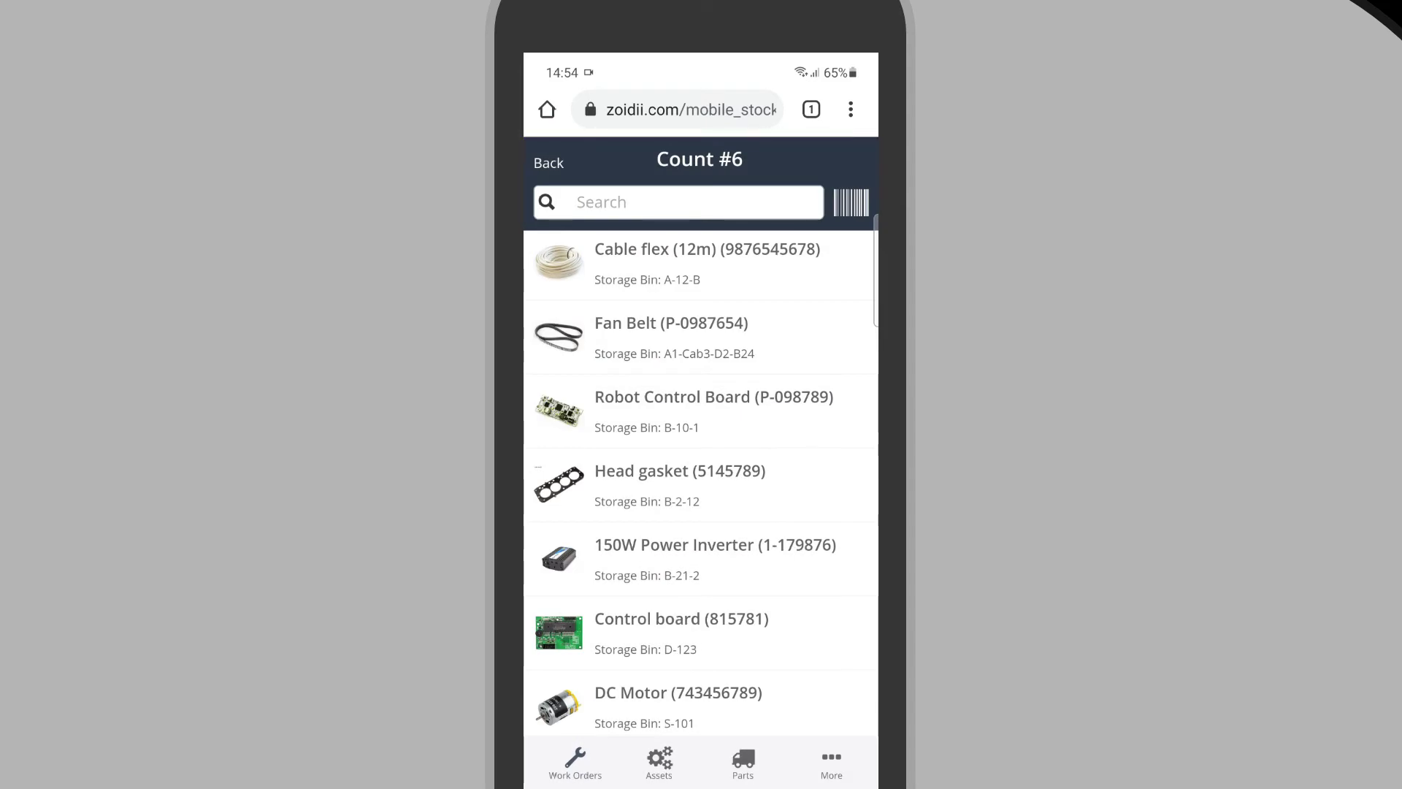
Find Control board by searching 'Board' and record a count of 12
click(679, 202)
text(Boar)
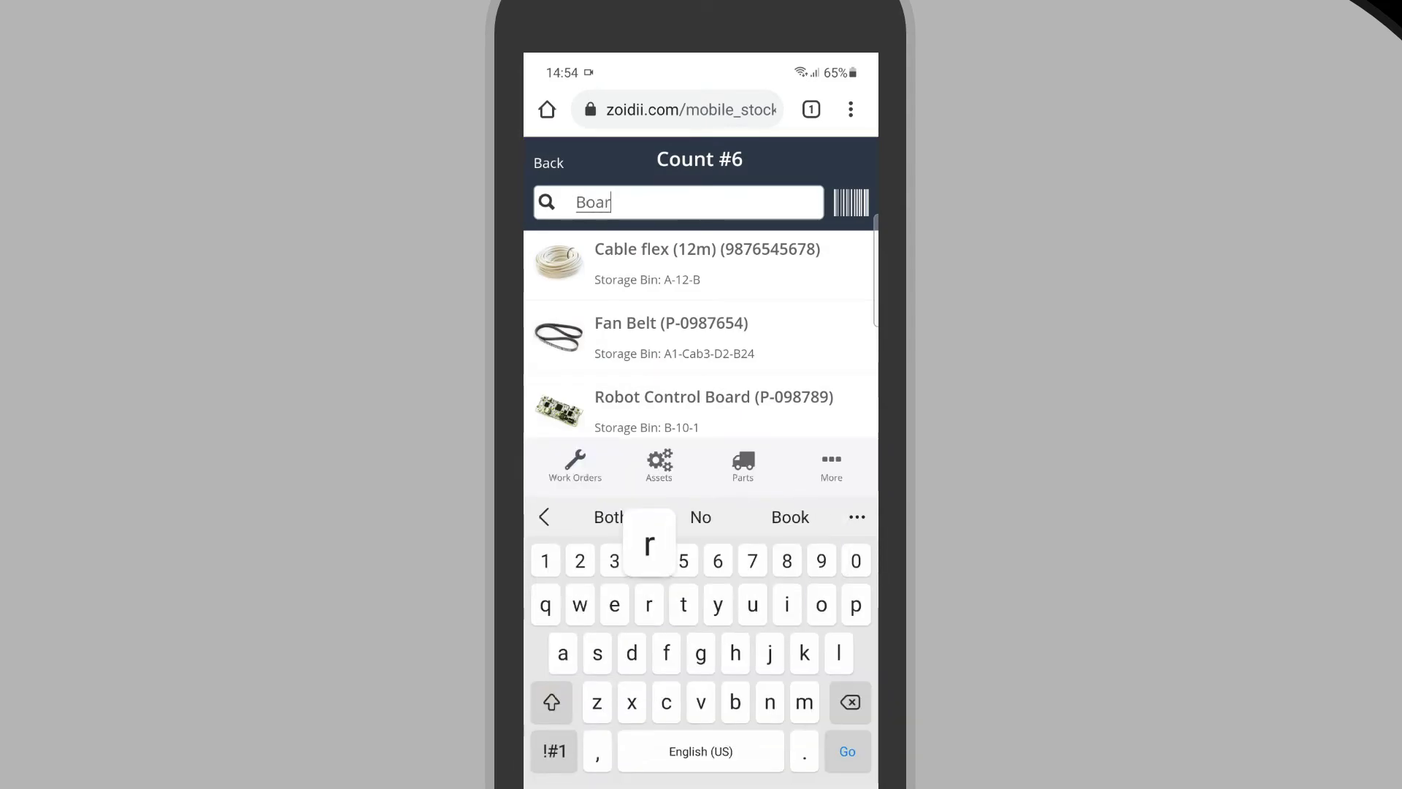
text(d)
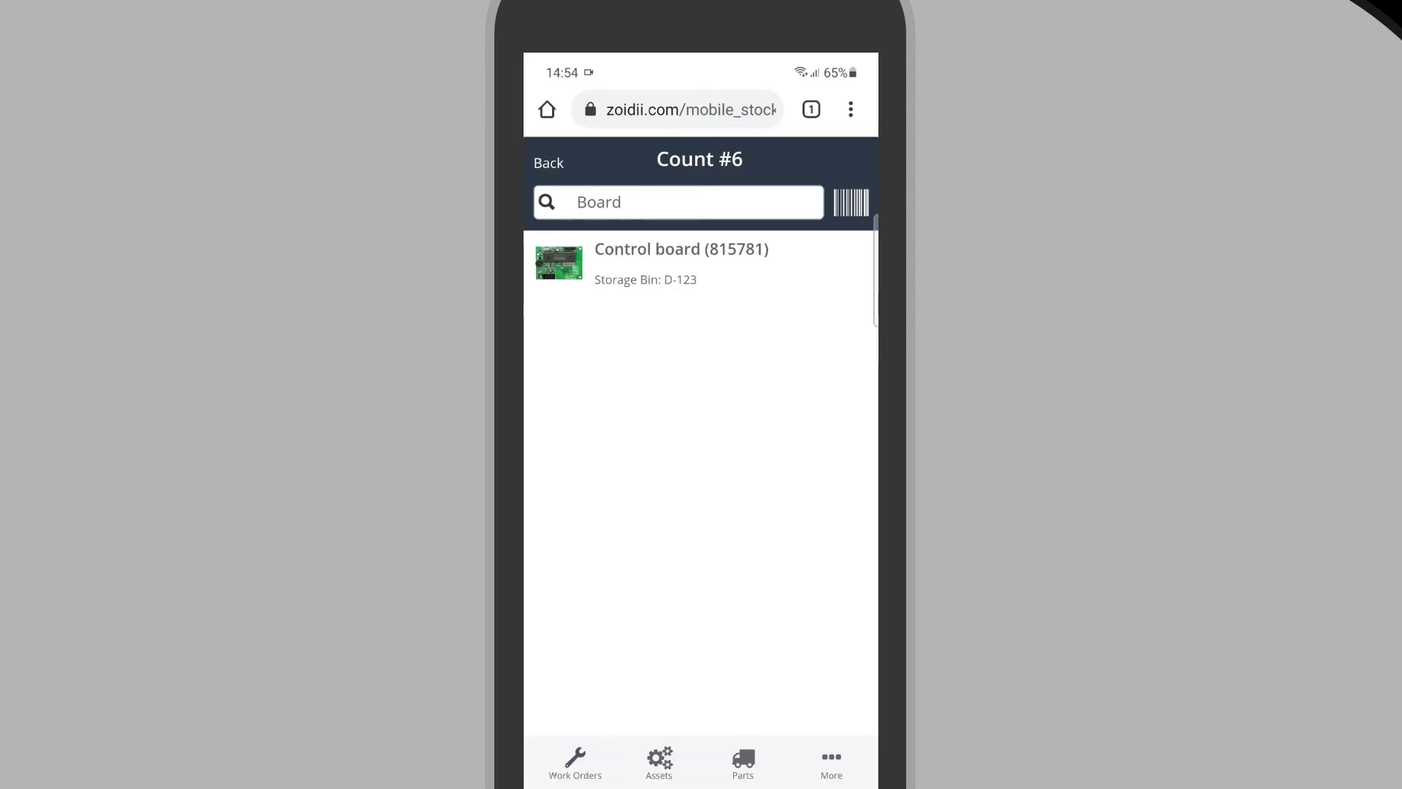
click(701, 264)
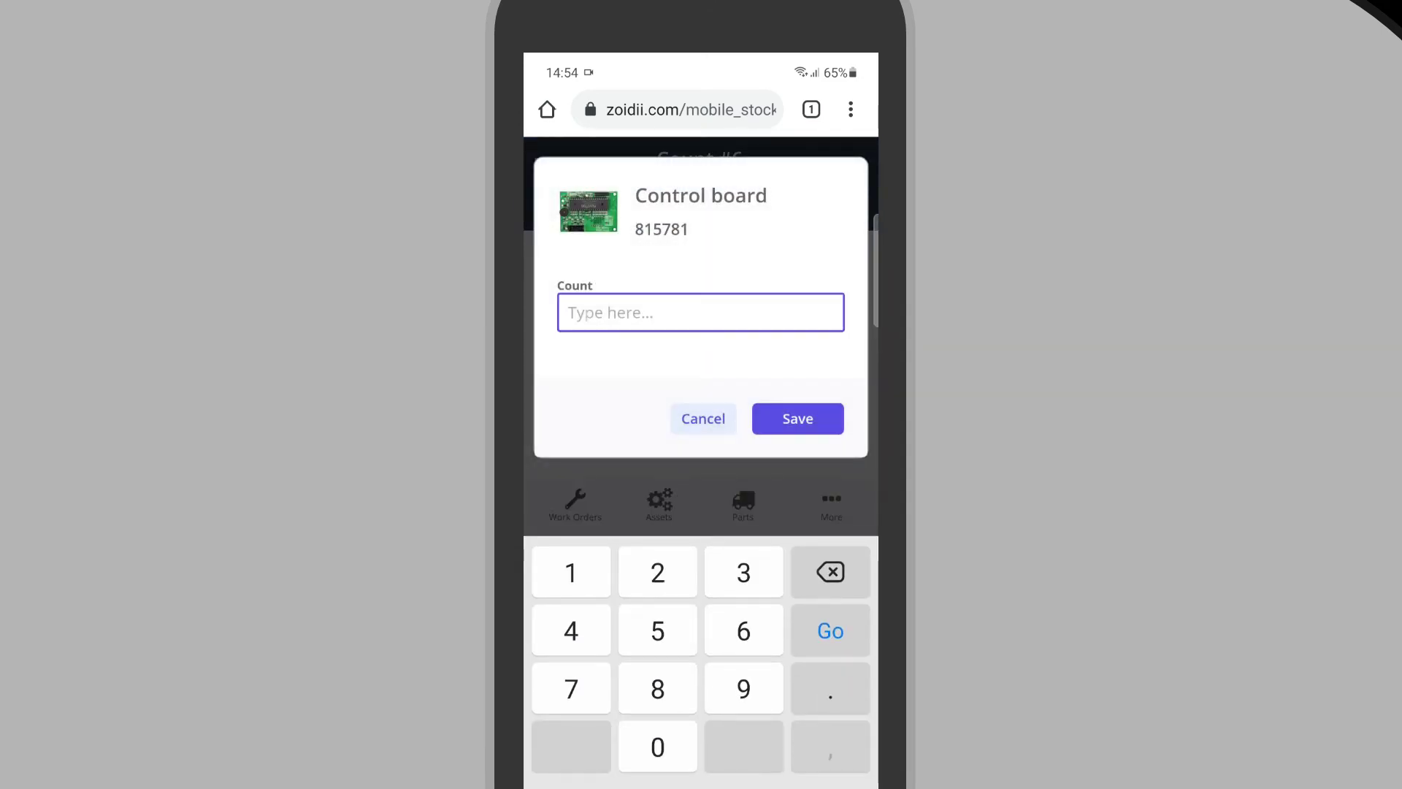
text(12)
click(798, 420)
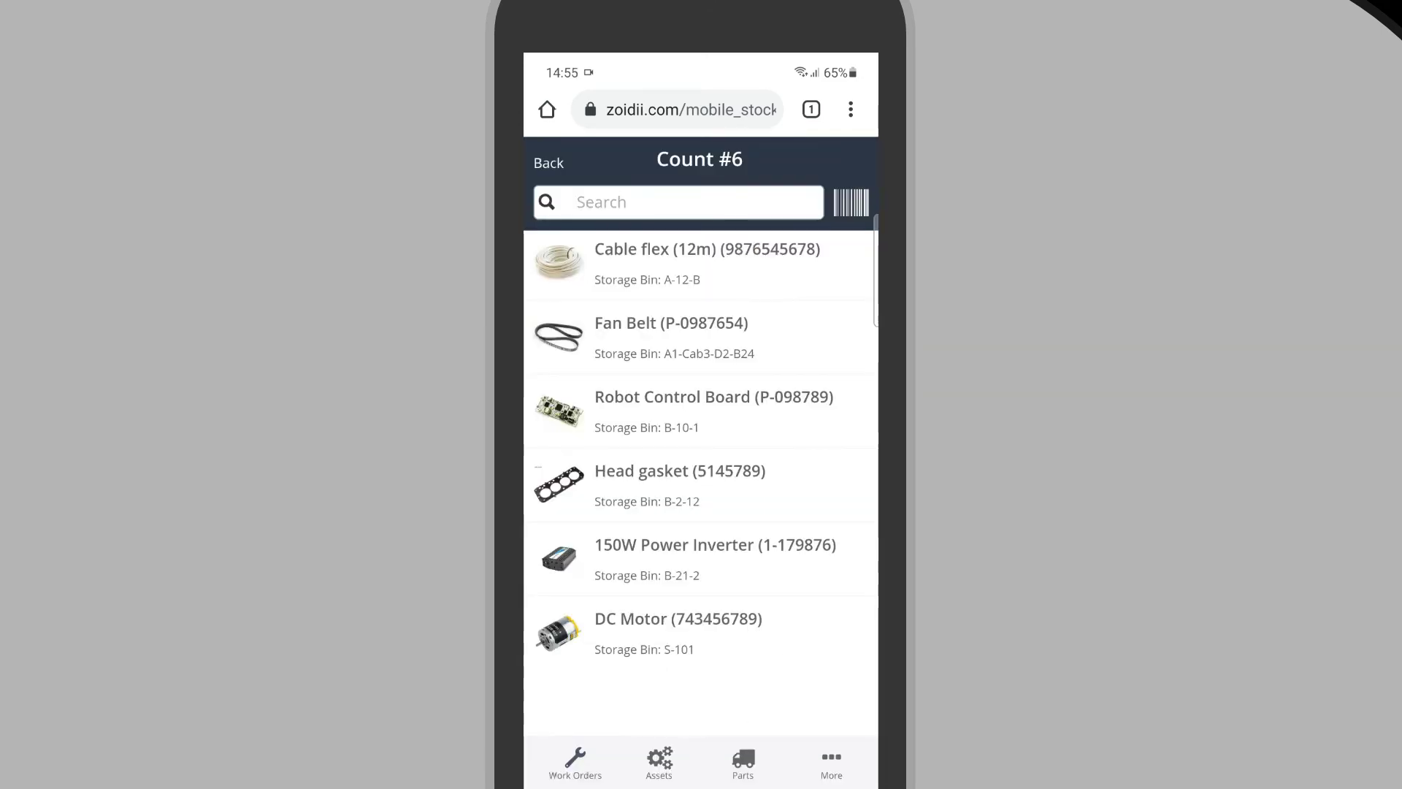
Count the remaining DC Motor and Fan Belt, then go back to the cycle counts list
click(701, 636)
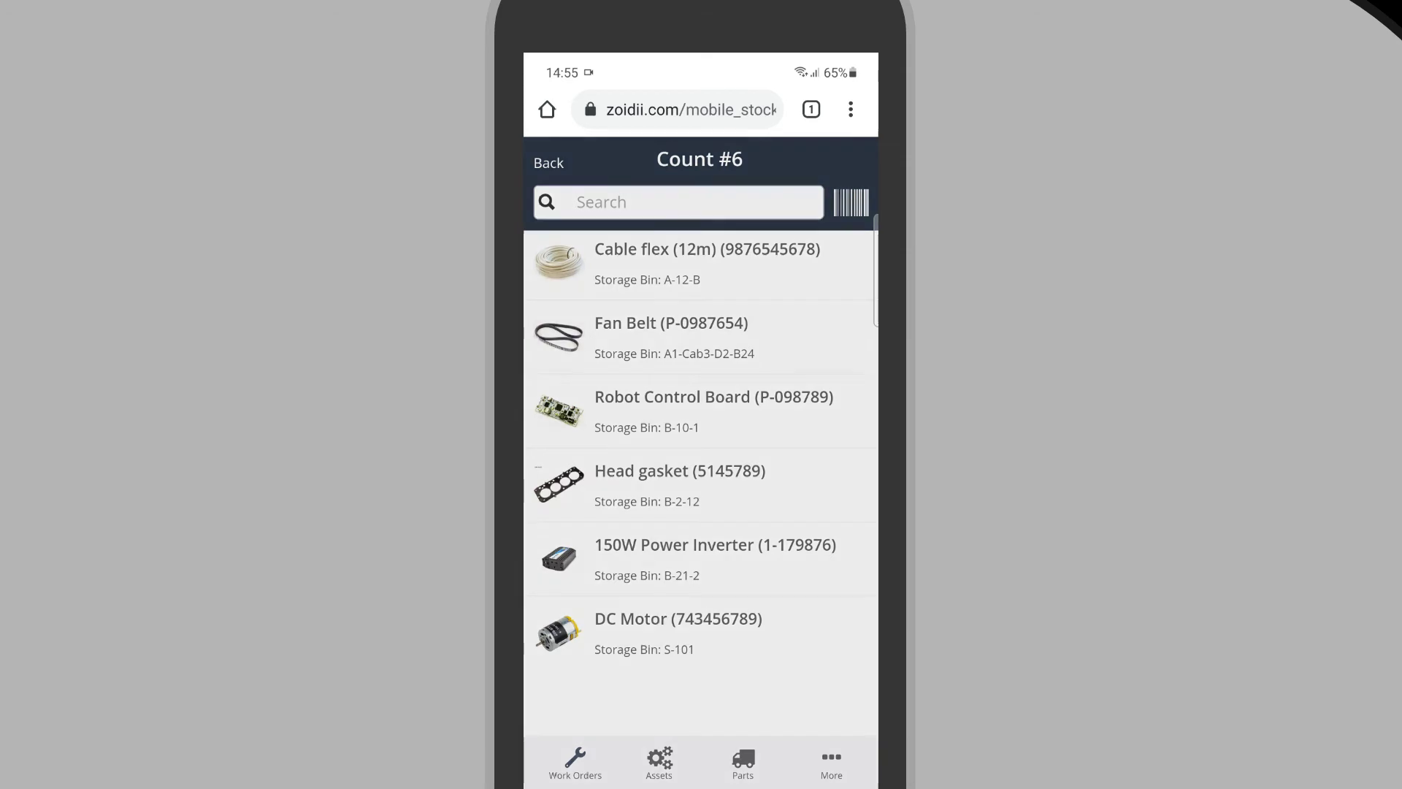
text(1)
click(800, 416)
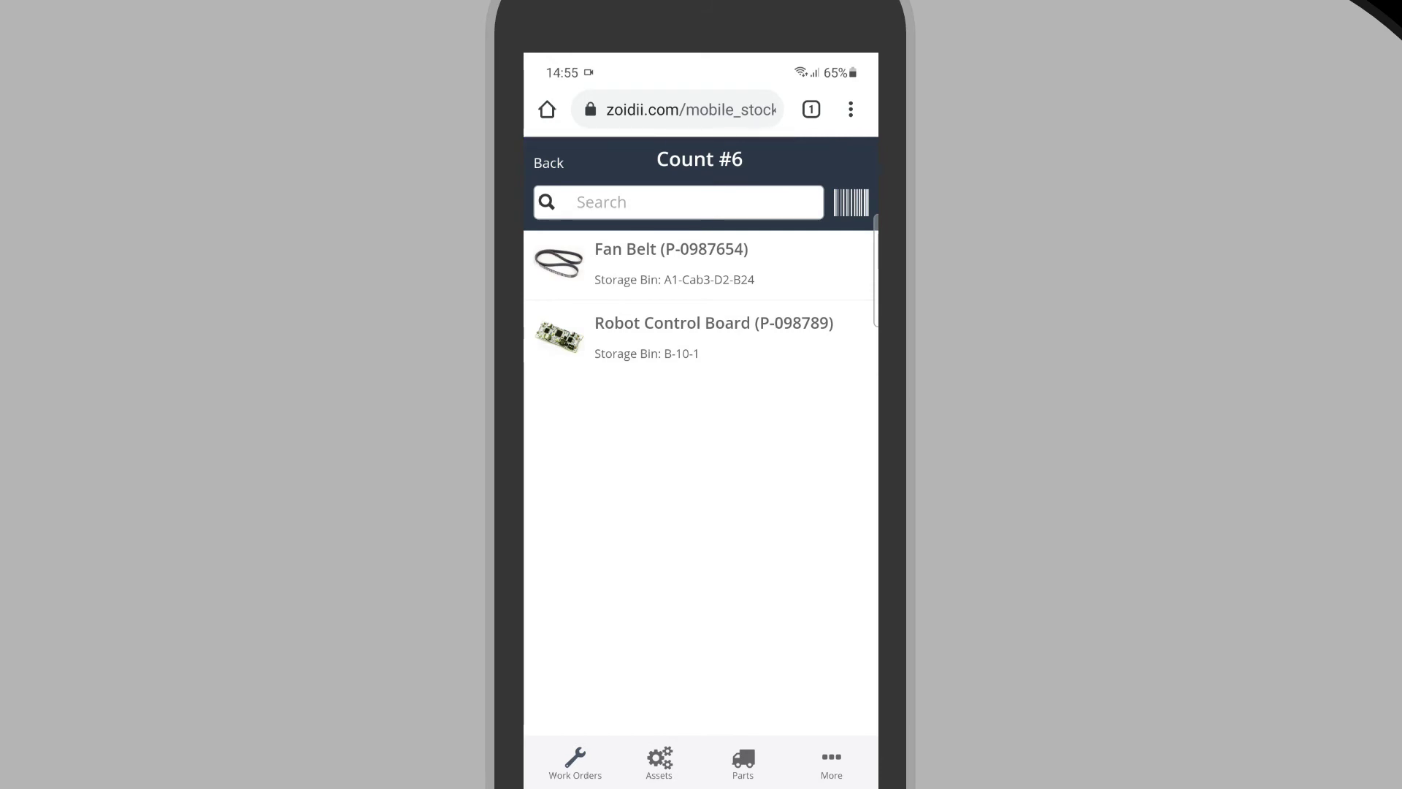
click(702, 265)
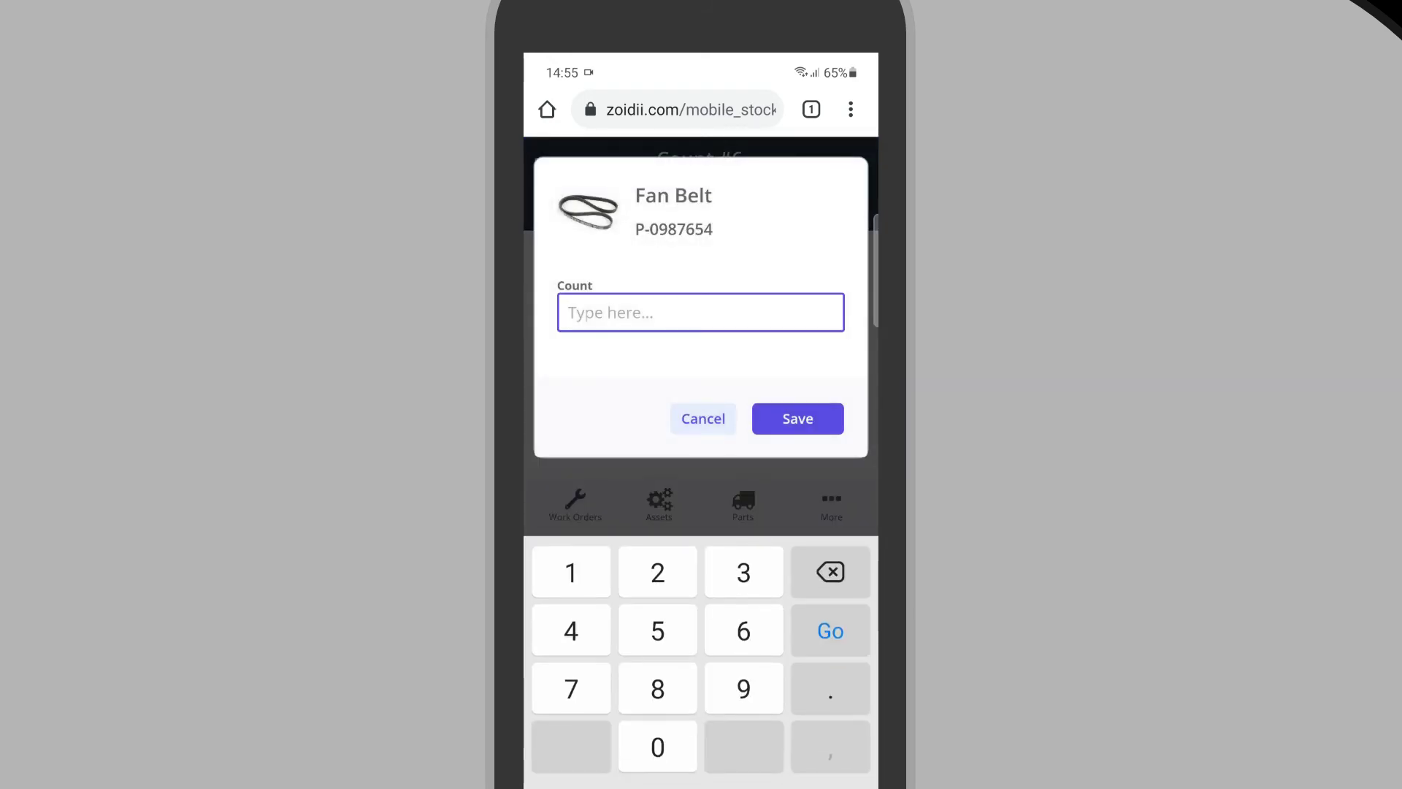
text(1)
click(799, 418)
click(550, 162)
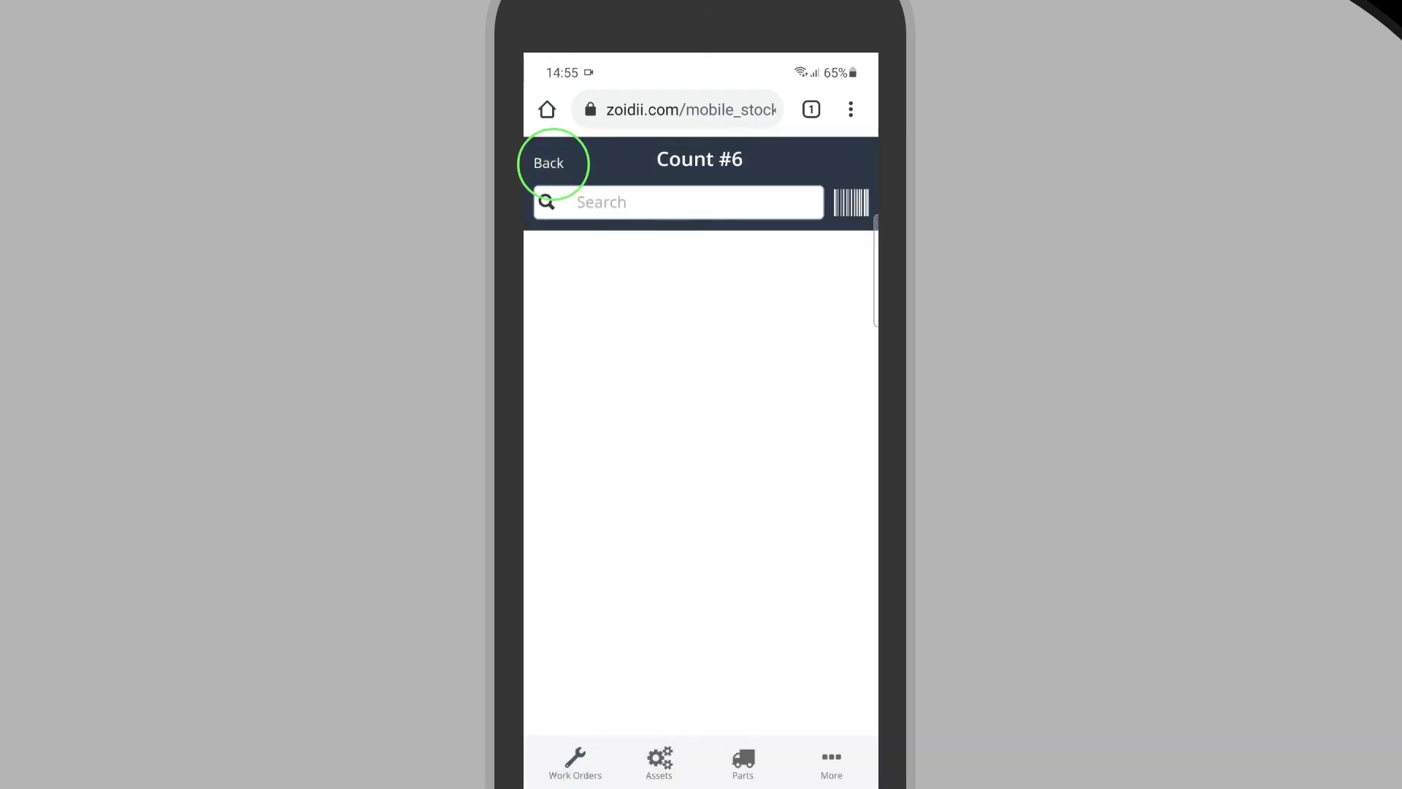